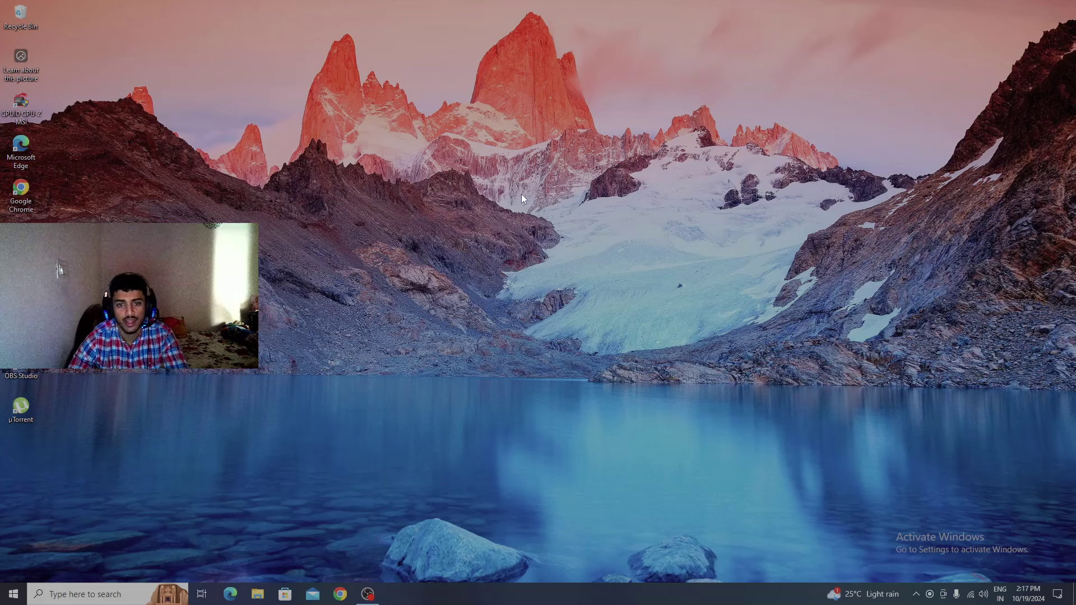
Step: Refresh the desktop twice from its context menu
{"action": "right_click", "coordinate": [522, 174]}
{"action": "left_click", "coordinate": [580, 203]}
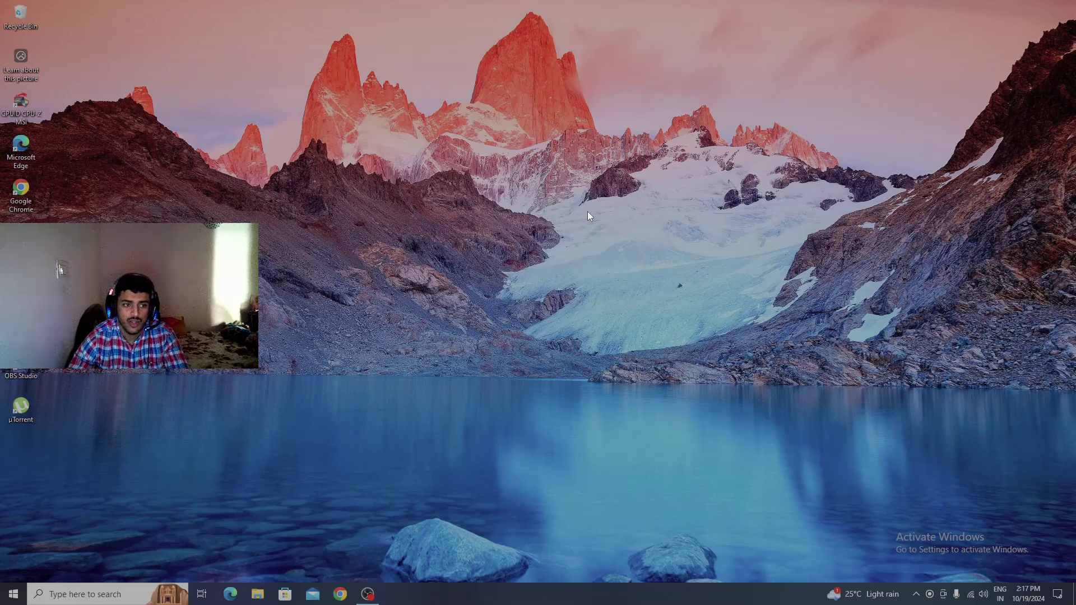
{"action": "right_click", "coordinate": [540, 118]}
{"action": "left_click", "coordinate": [517, 159]}
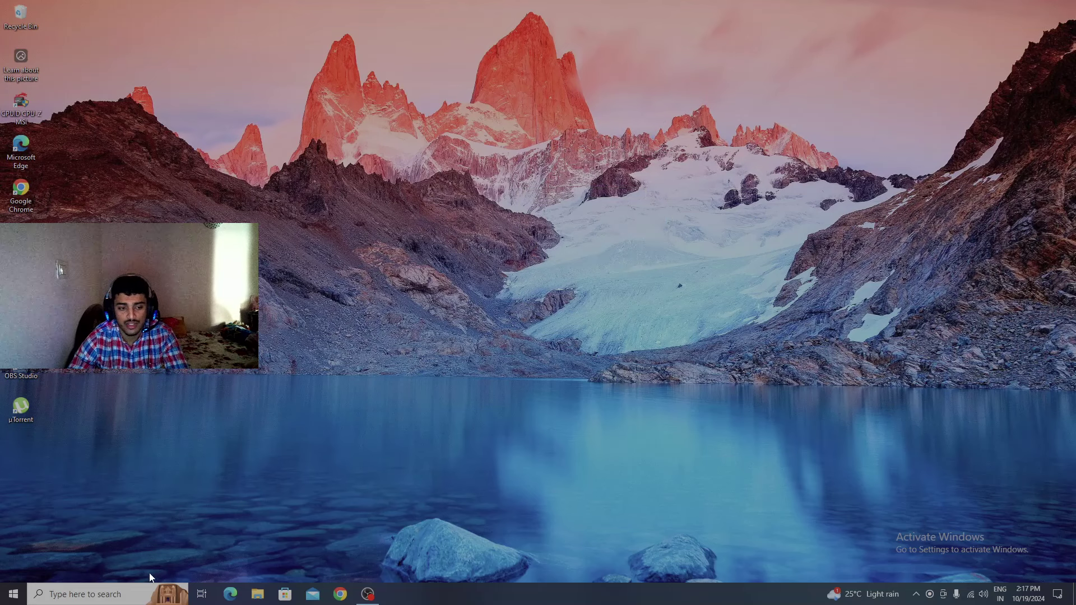
Step: Browse to C:\Program Files\Riot Vanguard in File Explorer and bring up vgk.sys's context menu
{"action": "left_click", "coordinate": [110, 593]}
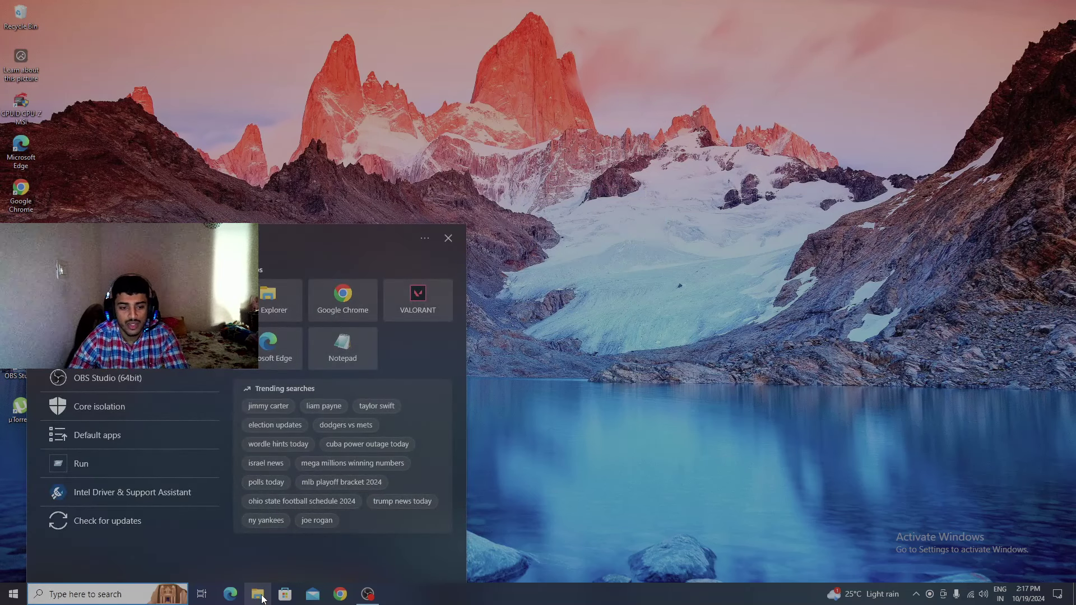
{"action": "left_click", "coordinate": [259, 594]}
{"action": "left_click", "coordinate": [37, 205]}
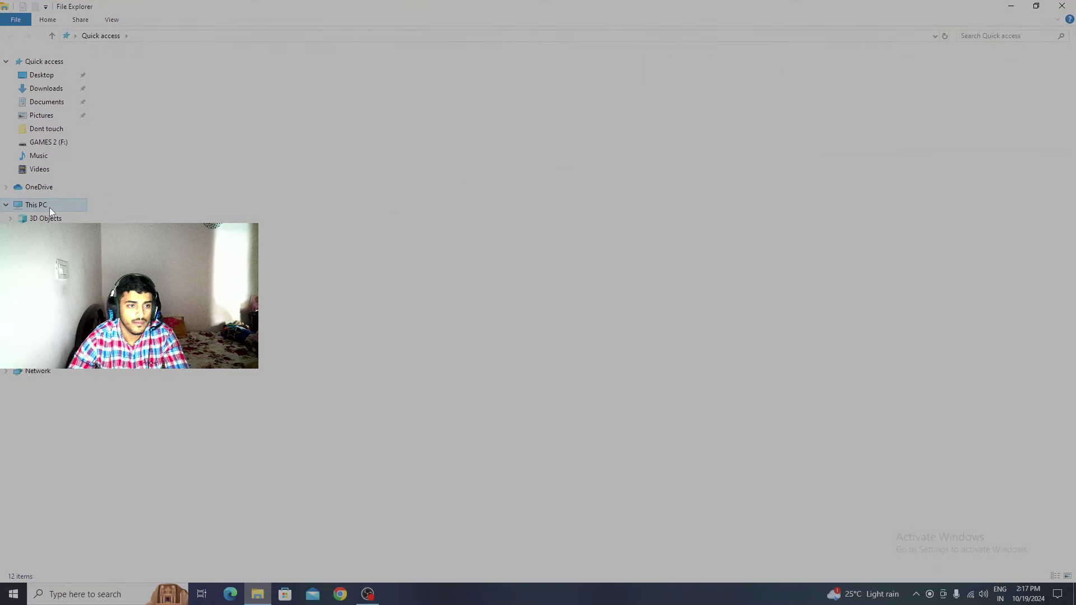
{"action": "double_click", "coordinate": [147, 160]}
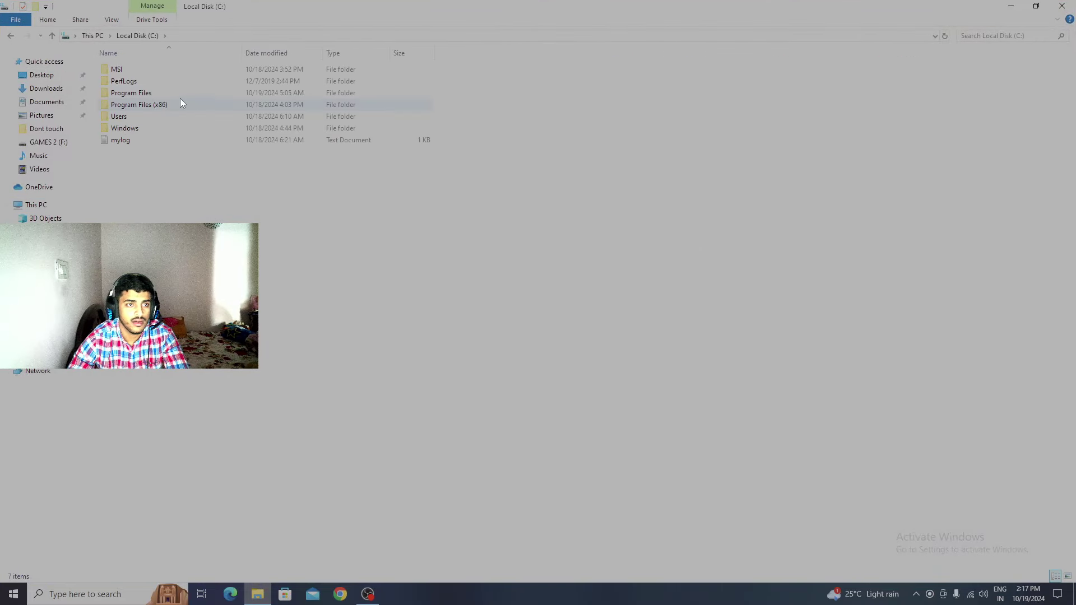
{"action": "double_click", "coordinate": [183, 95]}
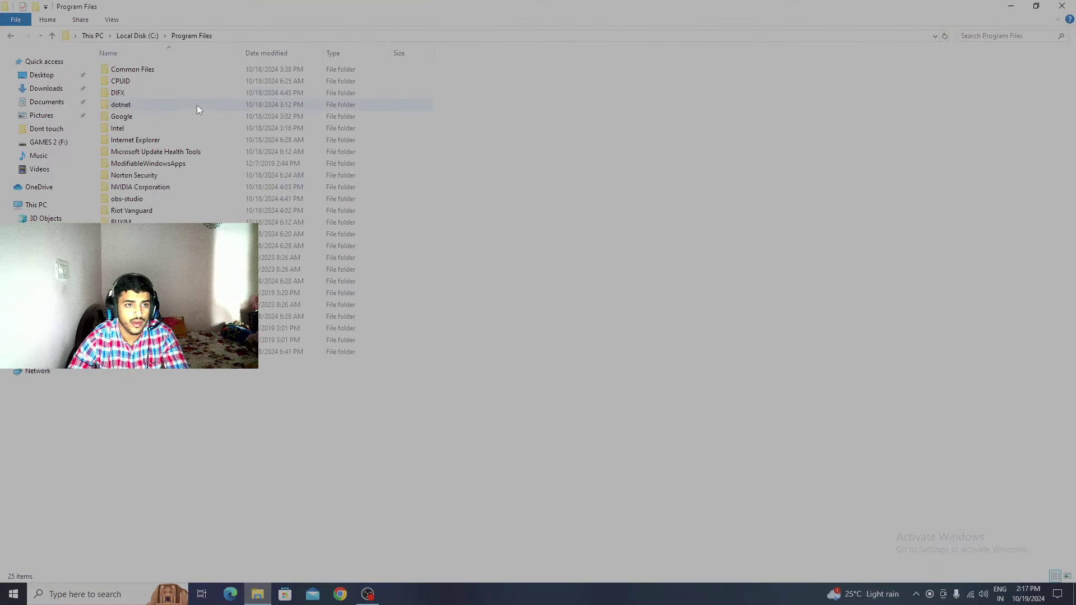
{"action": "double_click", "coordinate": [146, 208]}
{"action": "right_click", "coordinate": [142, 127]}
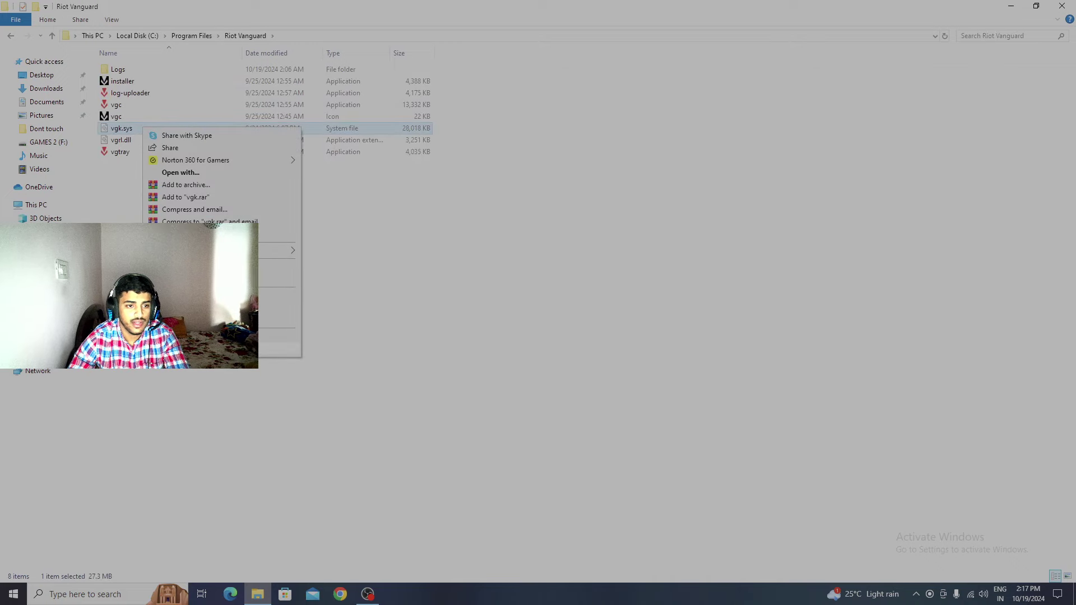
Step: Grant Full control on vgk.sys to ALL RESTRICTED APPLICATION PACKAGES, SYSTEM and Administrators
{"action": "left_click", "coordinate": [181, 349]}
{"action": "left_click_drag", "start_coordinate": [265, 139], "coordinate": [643, 122]}
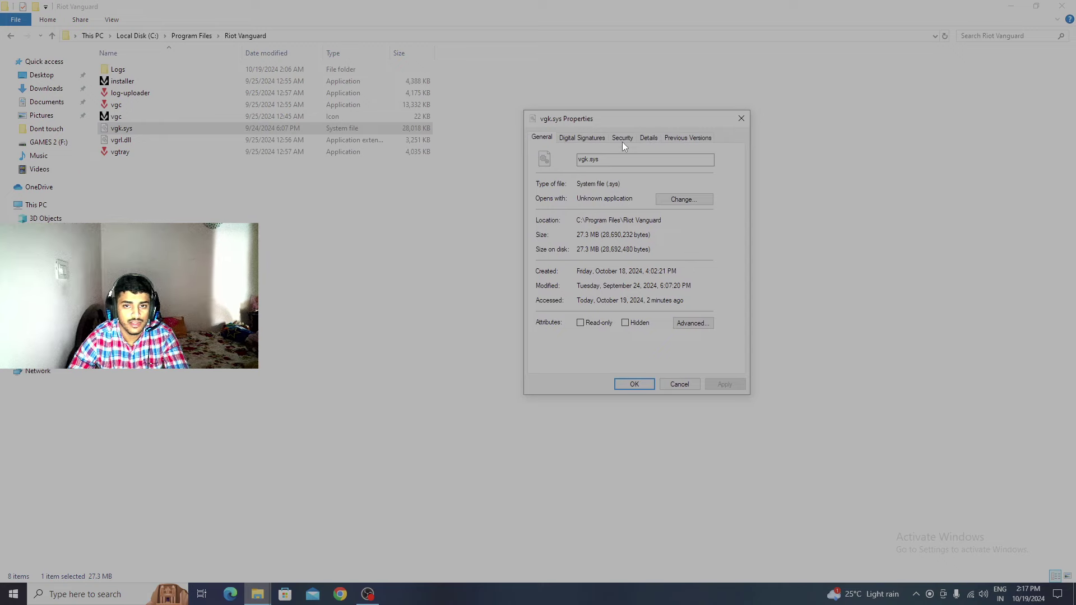
{"action": "left_click", "coordinate": [622, 138]}
{"action": "left_click", "coordinate": [701, 239]}
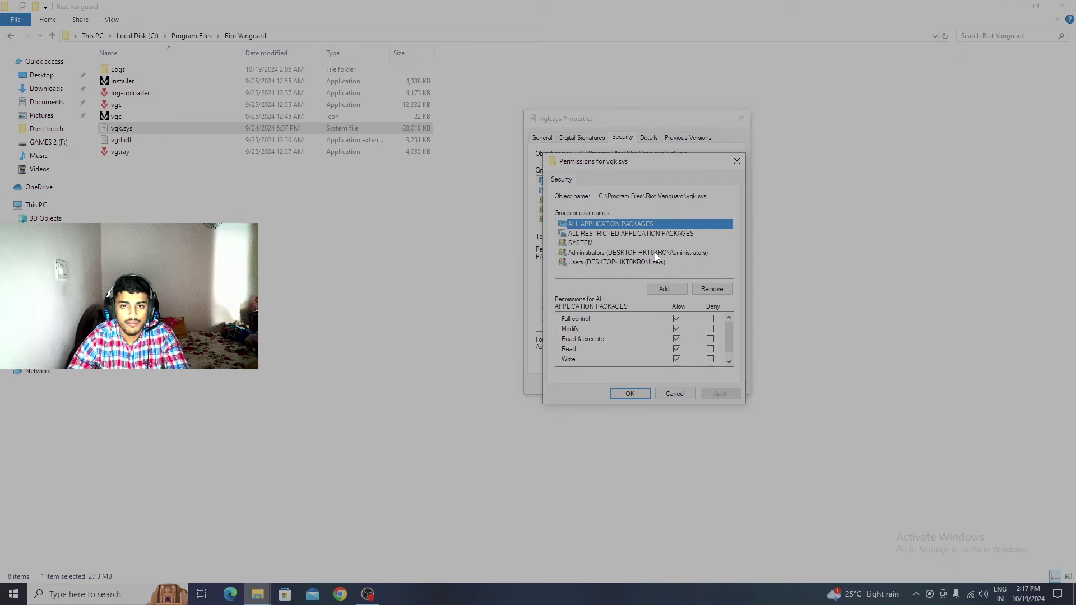
{"action": "left_click", "coordinate": [625, 233]}
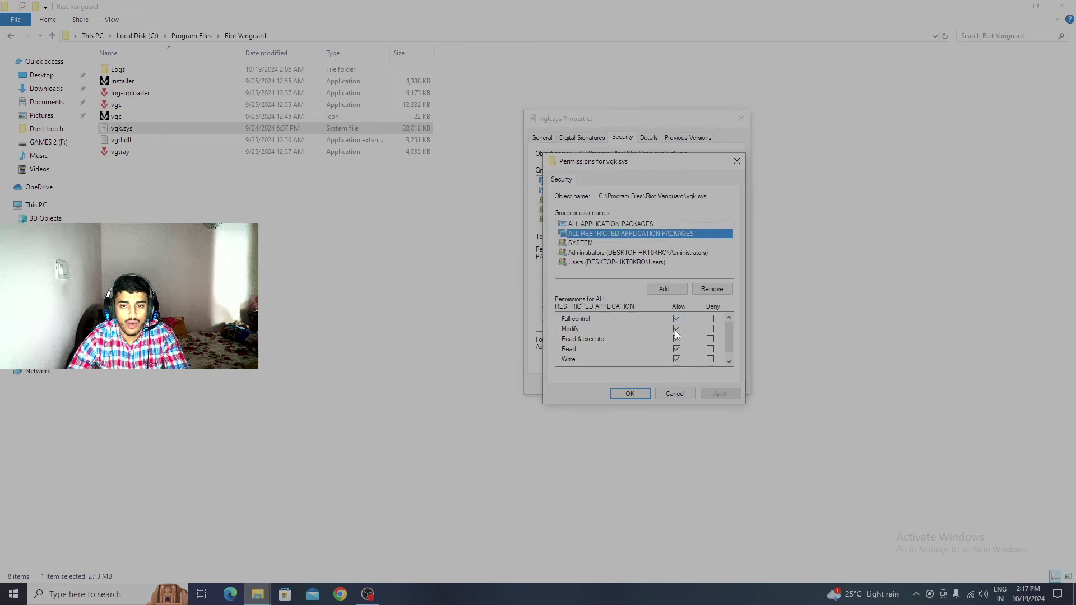
{"action": "left_click", "coordinate": [603, 244]}
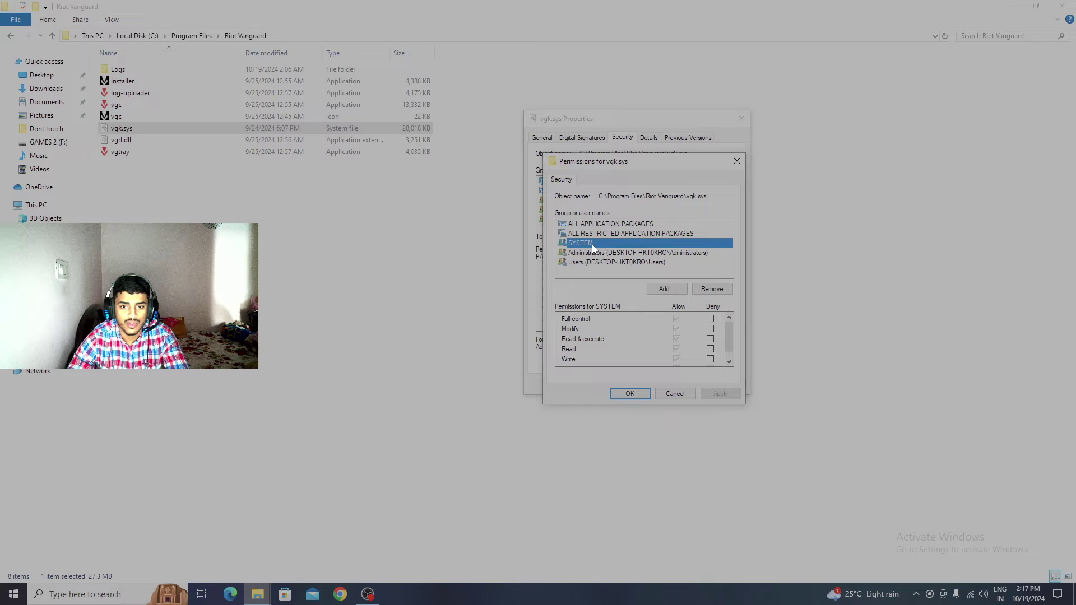
{"action": "left_click", "coordinate": [606, 253]}
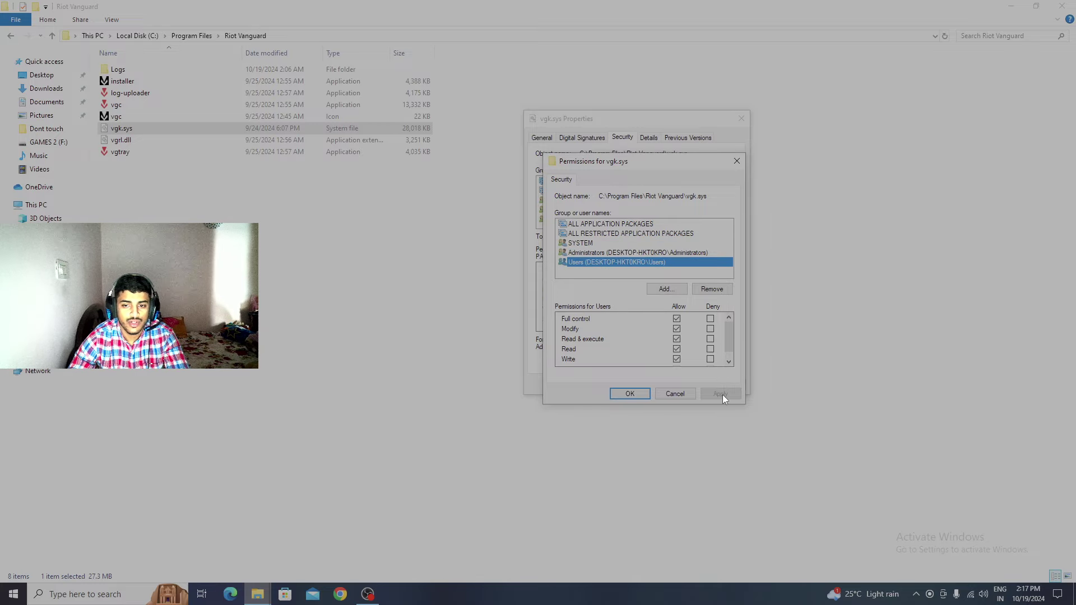
Step: Confirm the vgk.sys permission changes and bring up Windows search
{"action": "left_click", "coordinate": [630, 394]}
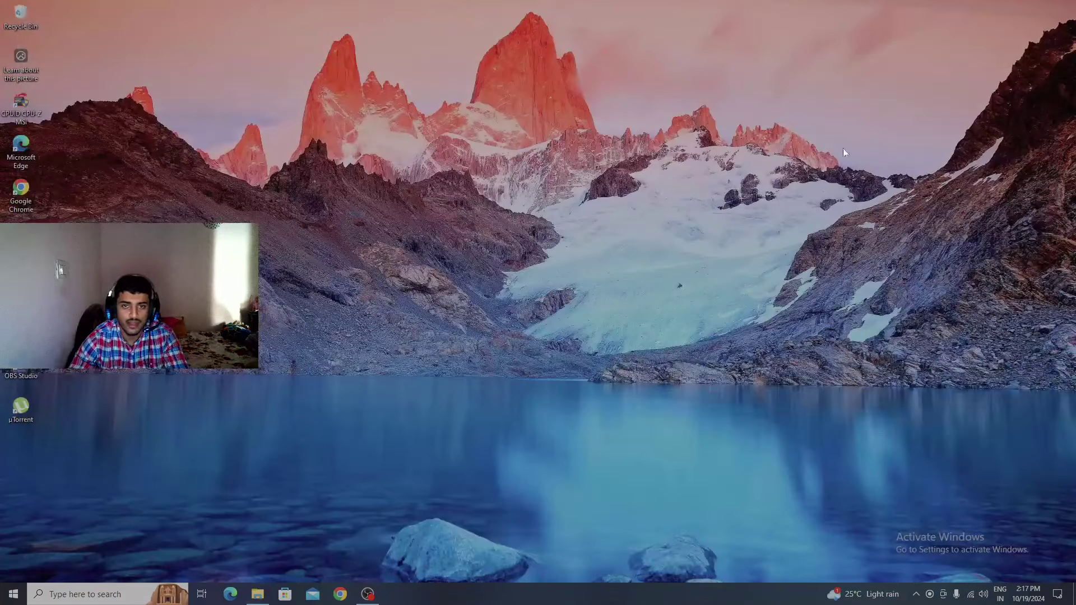
{"action": "right_click", "coordinate": [378, 250]}
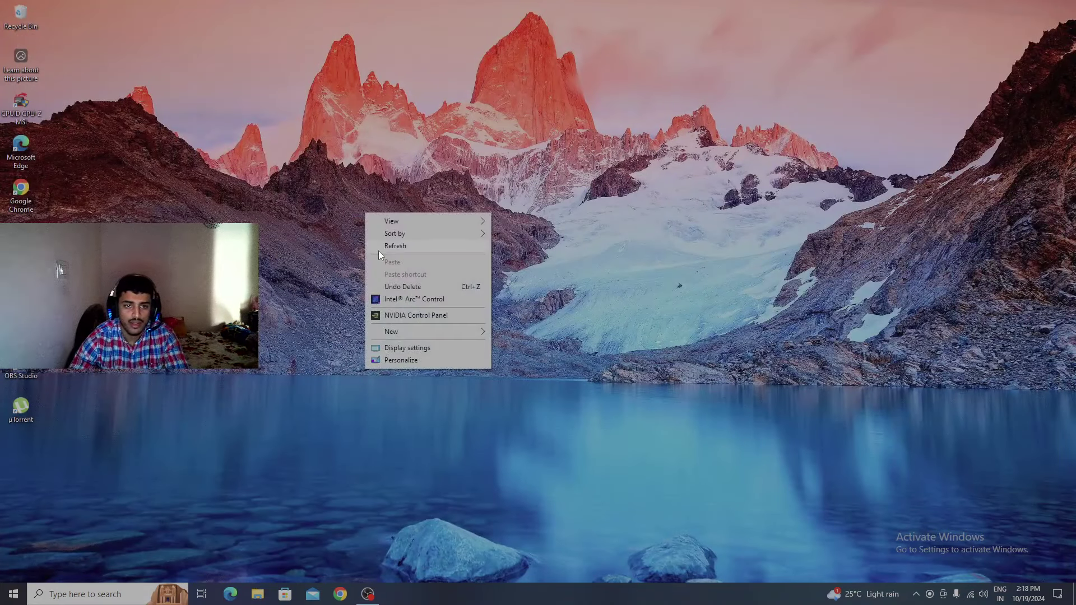
{"action": "key", "text": "super"}
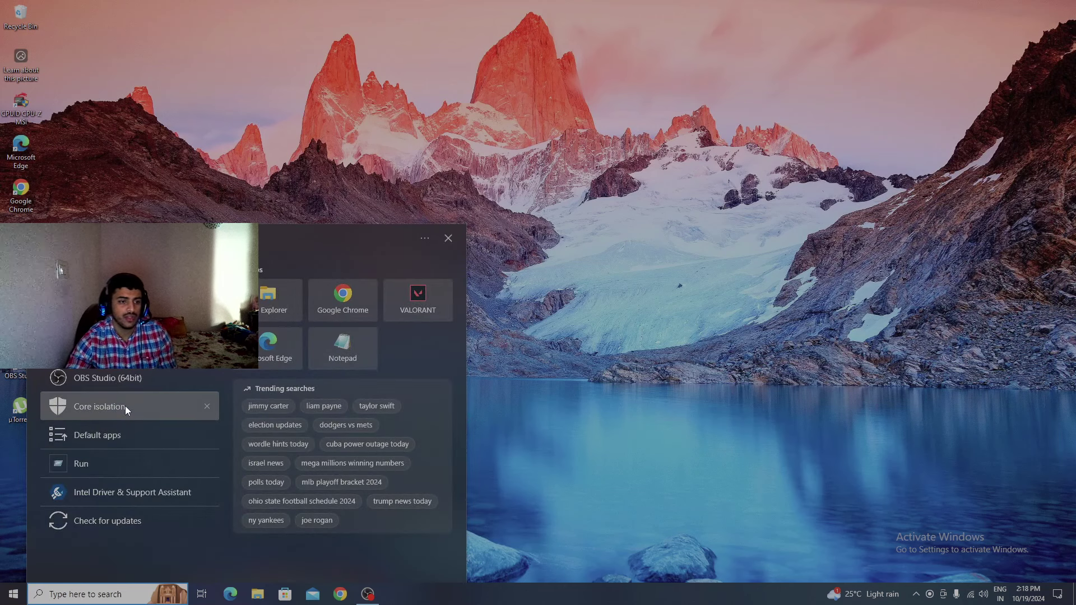
Step: Turn off Memory integrity on the Core isolation page, then close Windows Security
{"action": "left_click", "coordinate": [99, 406]}
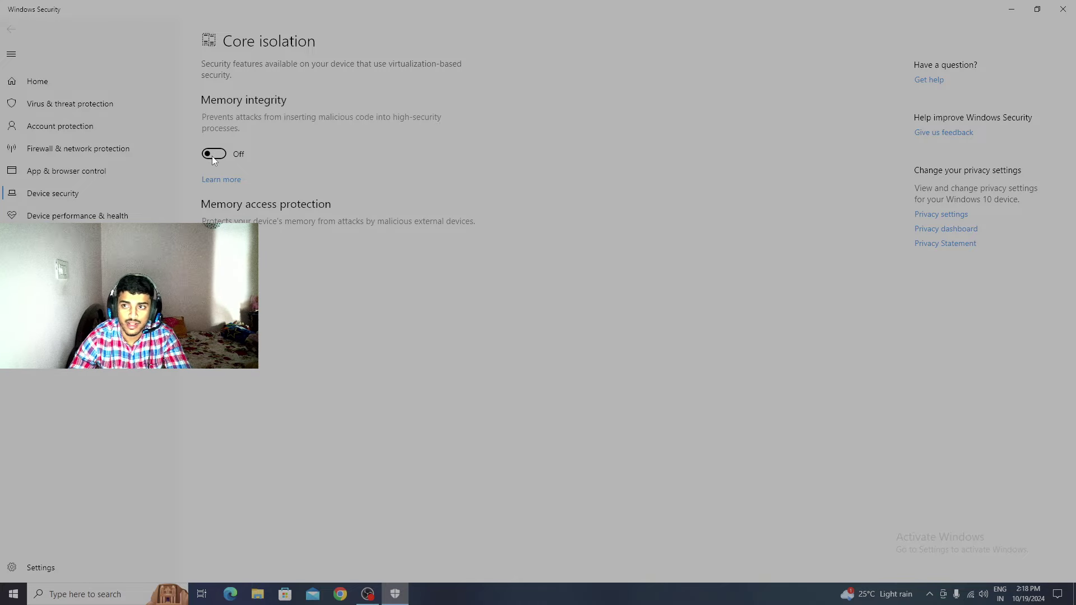
{"action": "left_click", "coordinate": [1062, 9]}
{"action": "right_click", "coordinate": [476, 194]}
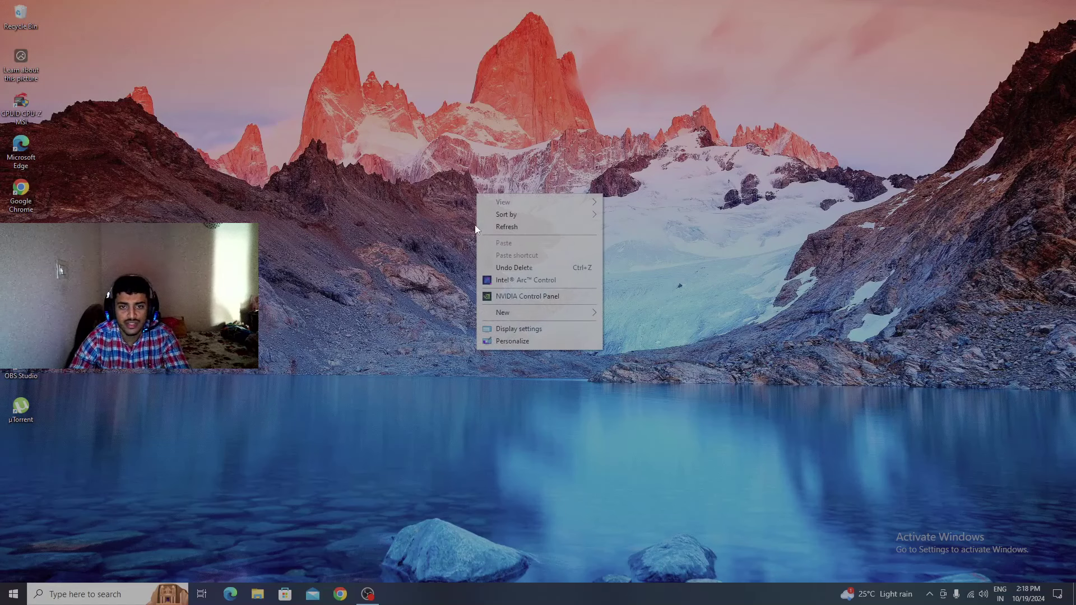
{"action": "left_click", "coordinate": [535, 227]}
{"action": "right_click", "coordinate": [533, 139]}
{"action": "left_click", "coordinate": [584, 176]}
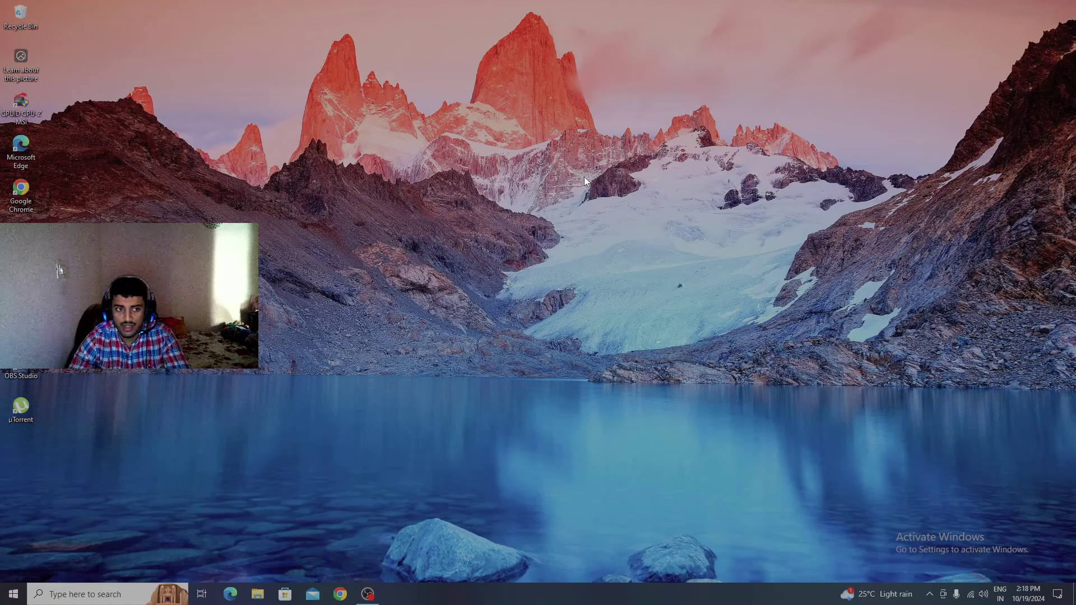
{"action": "right_click", "coordinate": [533, 168]}
{"action": "left_click", "coordinate": [585, 201]}
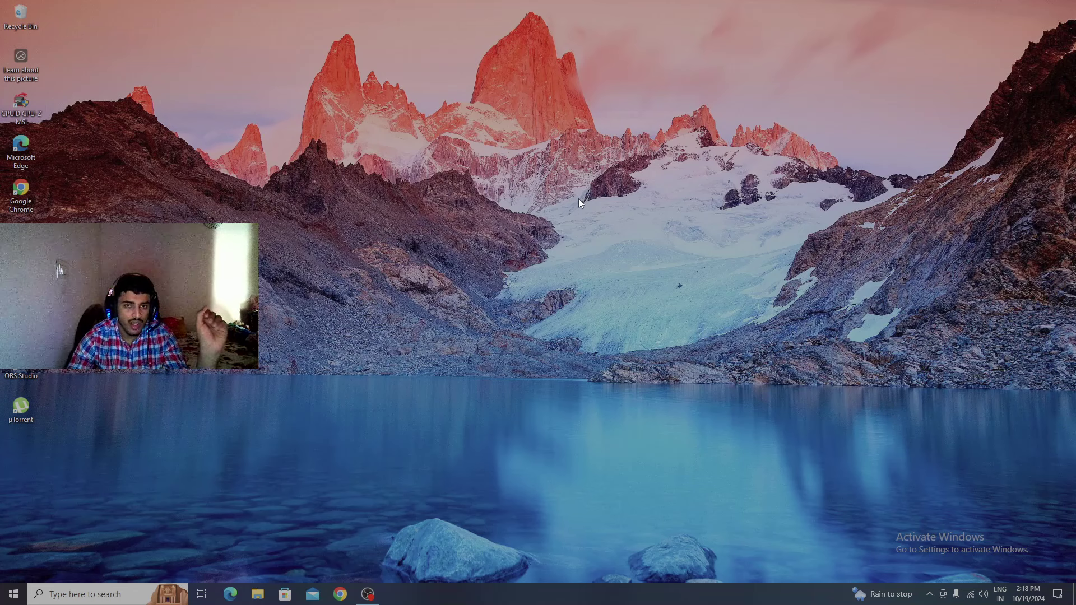
{"action": "right_click", "coordinate": [554, 148]}
{"action": "key", "text": "Escape"}
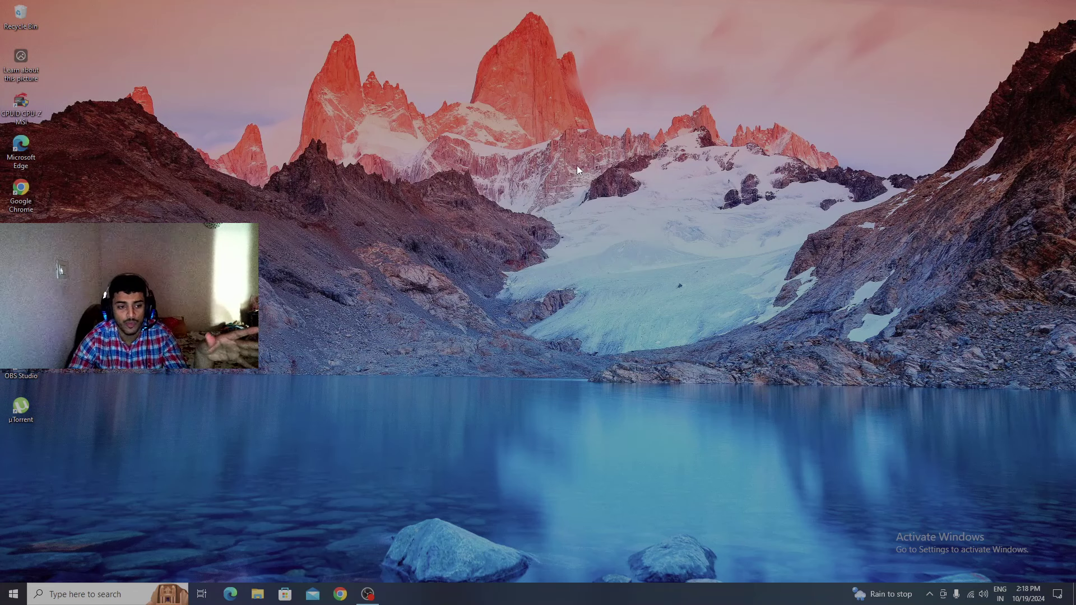
{"action": "right_click", "coordinate": [508, 114]}
{"action": "left_click", "coordinate": [551, 145]}
{"action": "right_click", "coordinate": [536, 112]}
{"action": "left_click", "coordinate": [579, 143]}
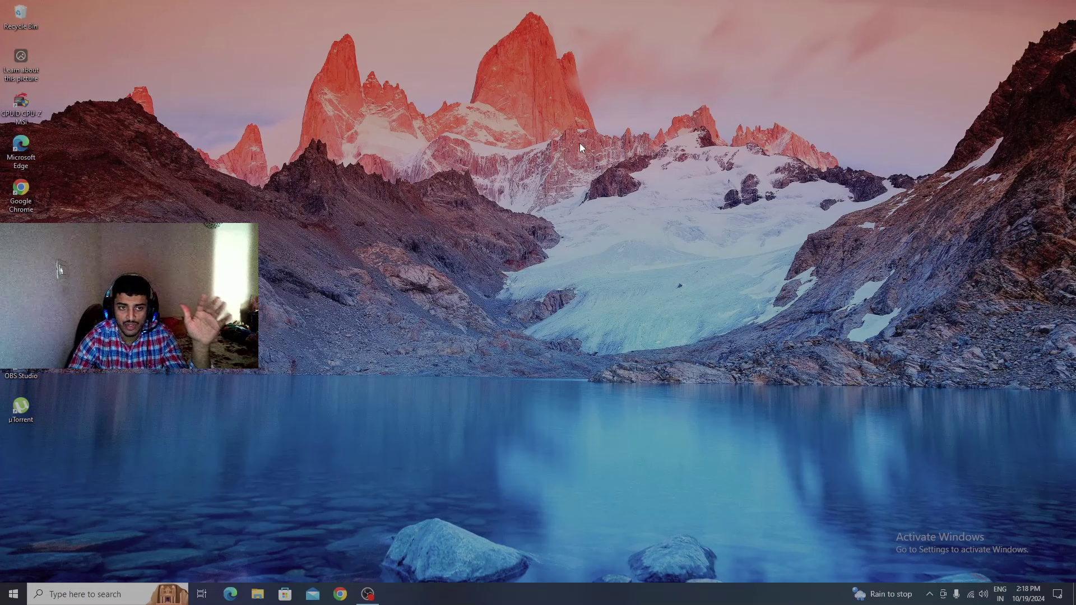
{"action": "right_click", "coordinate": [540, 112]}
{"action": "left_click", "coordinate": [590, 145]}
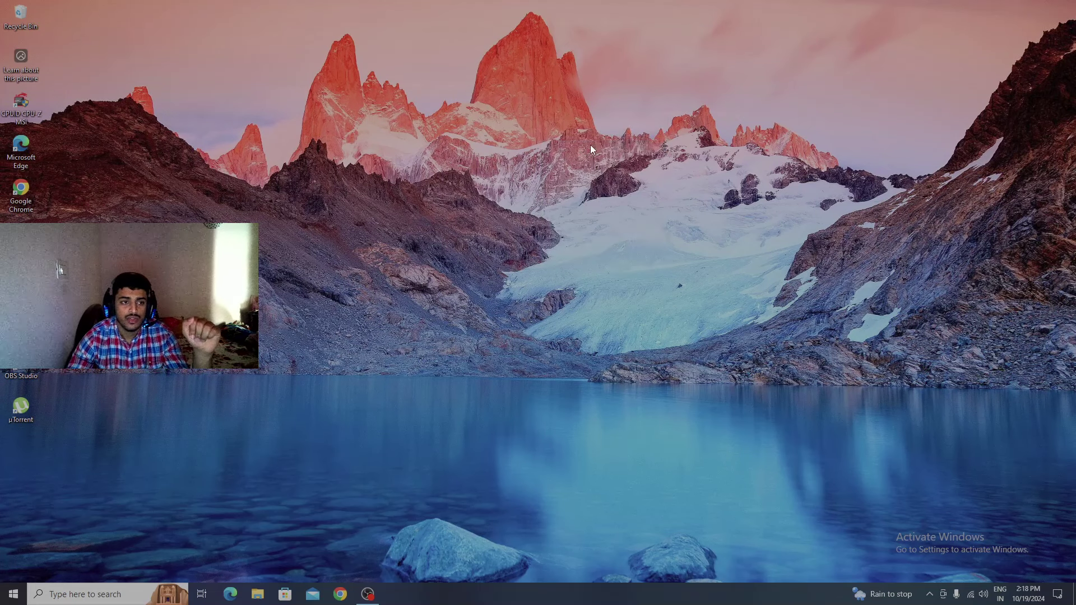